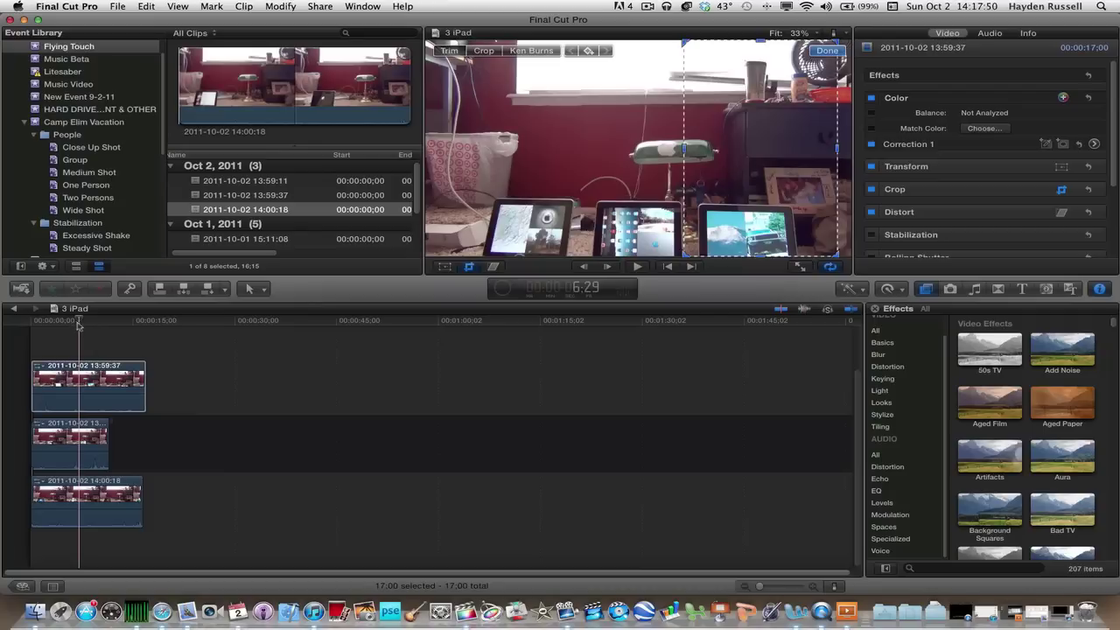
- Delete all three existing clips from the 3 iPad project timeline
drag(78, 322, 45, 323)
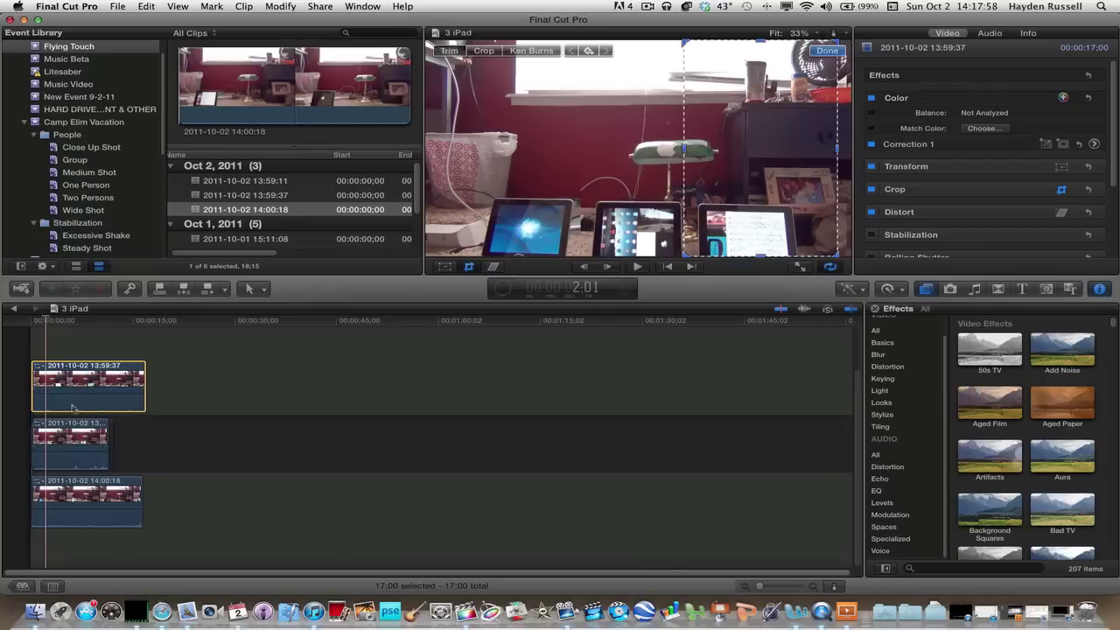
drag(75, 394, 74, 394)
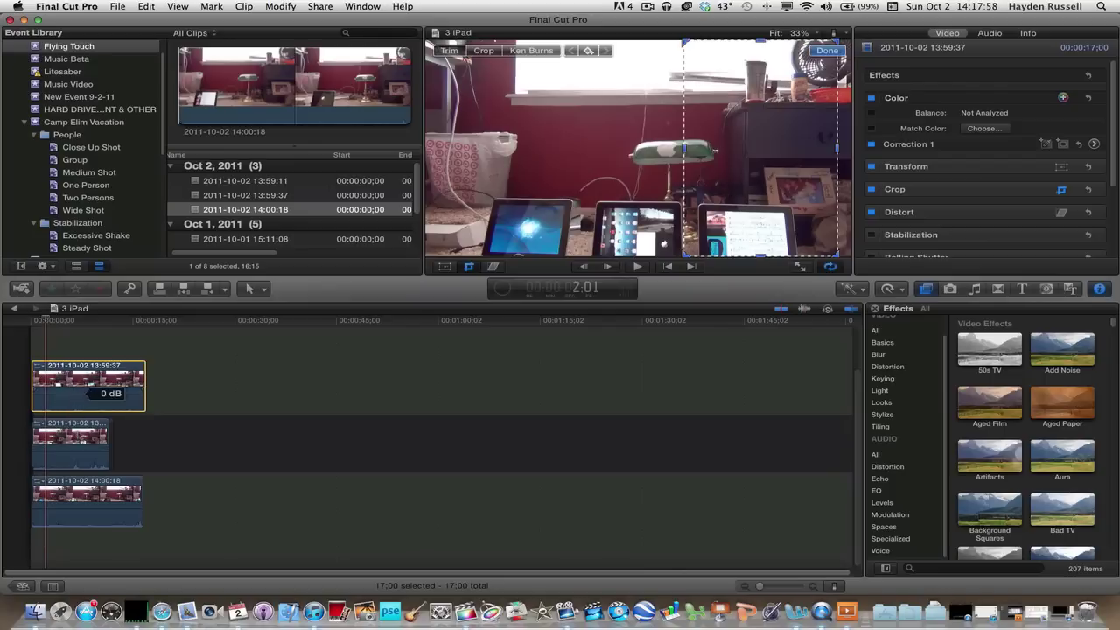
click(99, 495)
key(Delete)
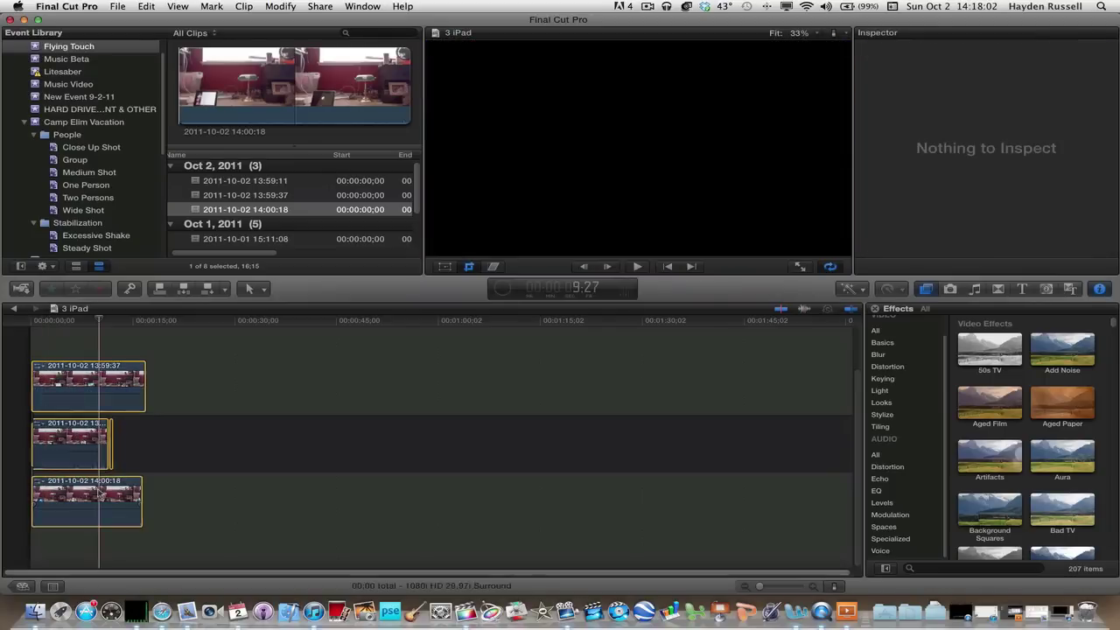
click(263, 180)
drag(262, 180, 66, 433)
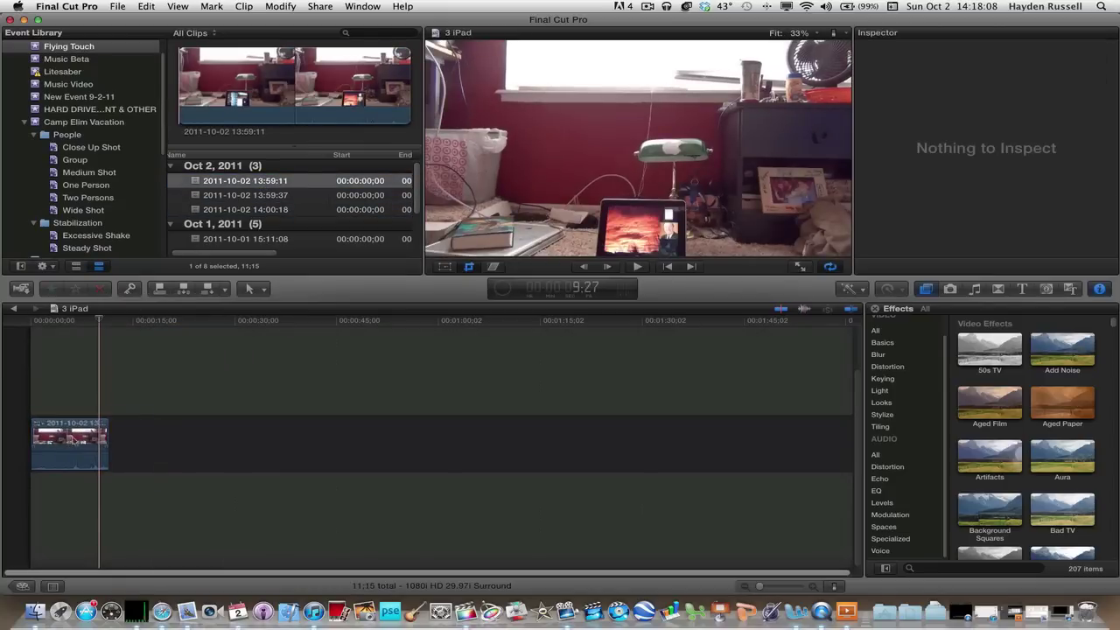
drag(101, 326, 80, 329)
click(243, 198)
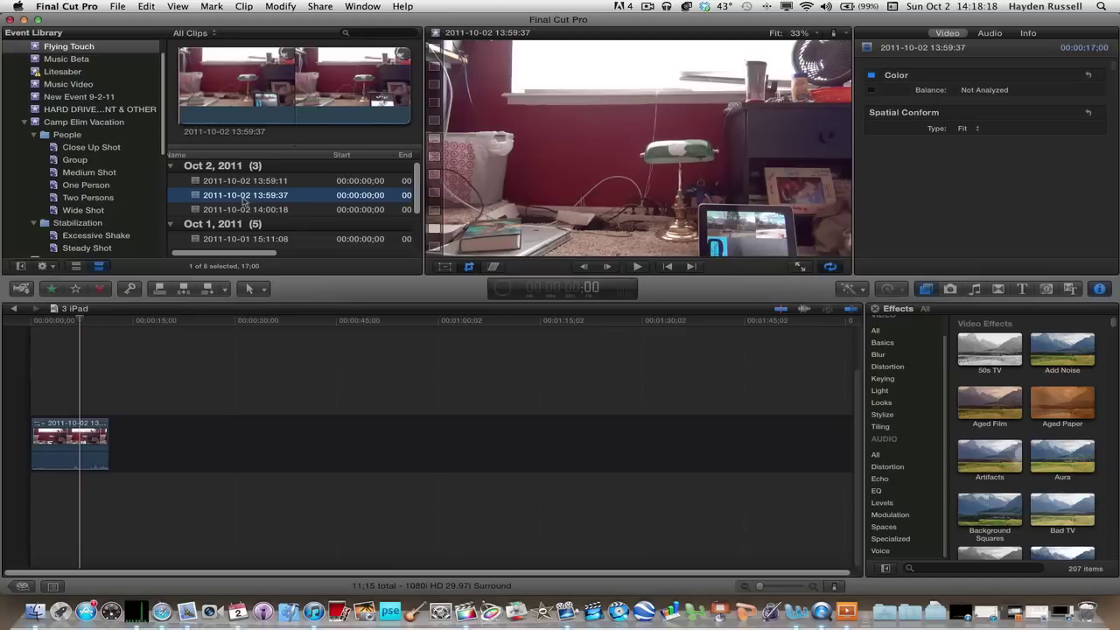
drag(243, 198, 37, 394)
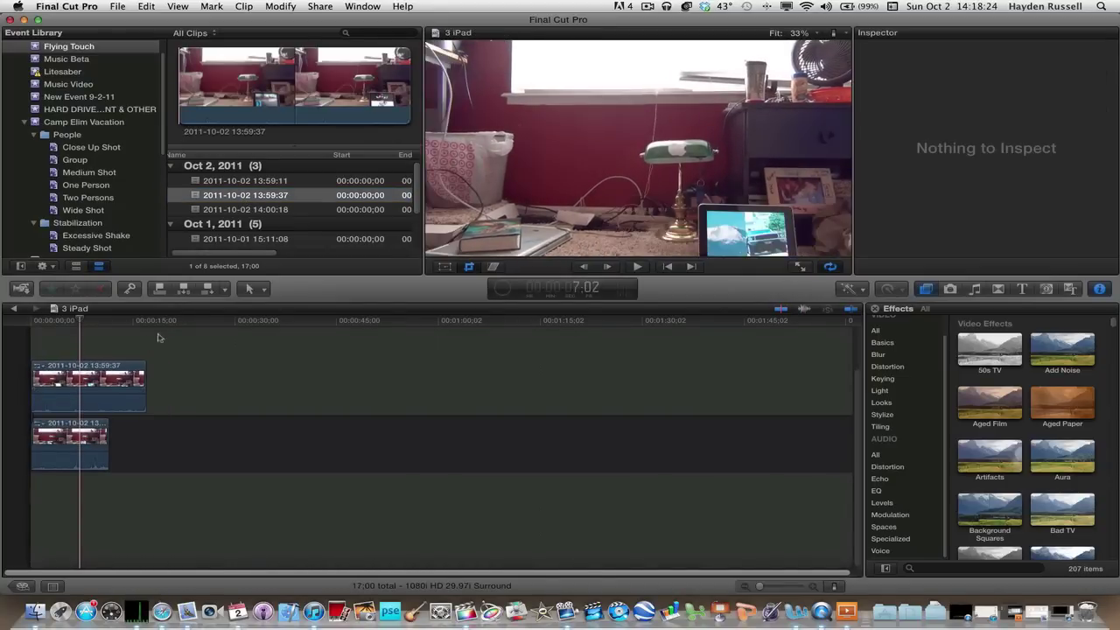
click(242, 213)
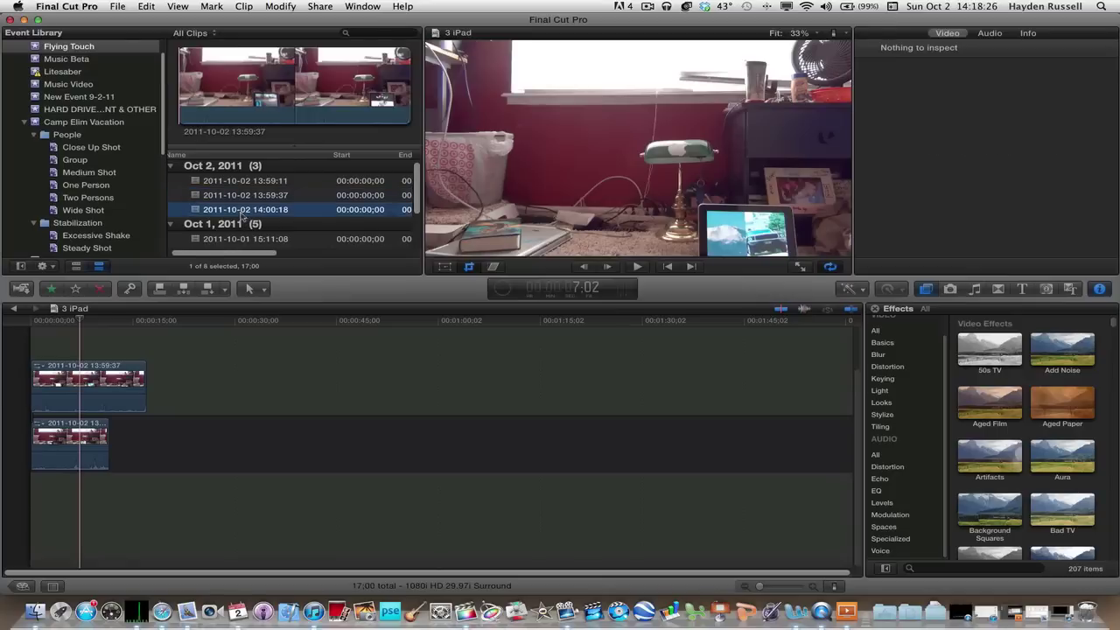
drag(243, 214, 96, 486)
- Crop about 1237 px off the left side of the upper clip 13:59:37, keeping only the rightmost iPad
click(90, 503)
key(shift+c)
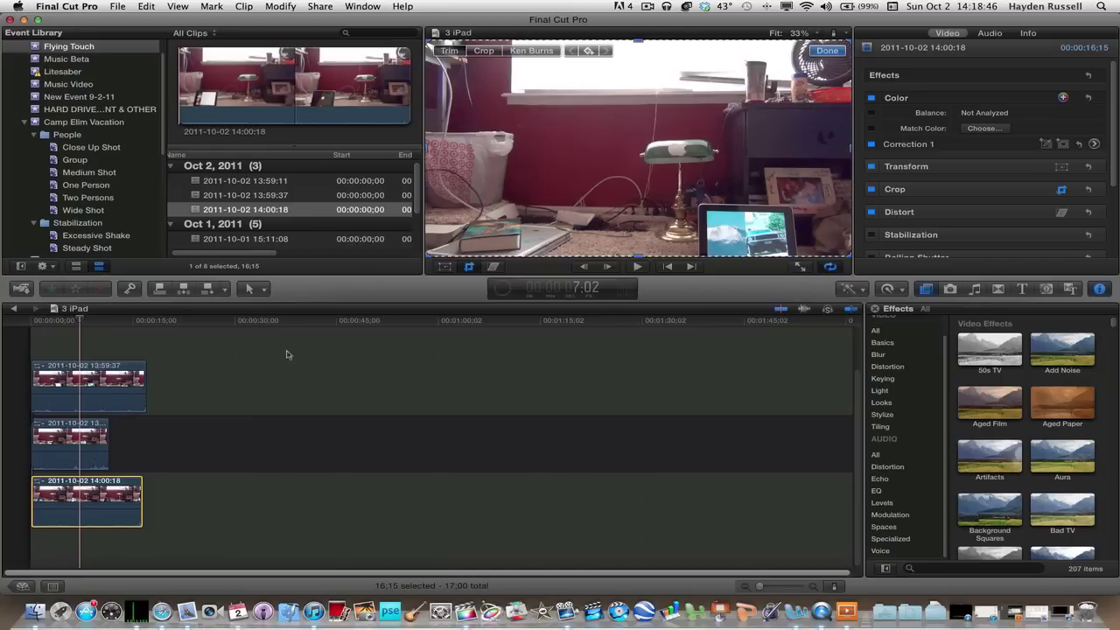
click(110, 377)
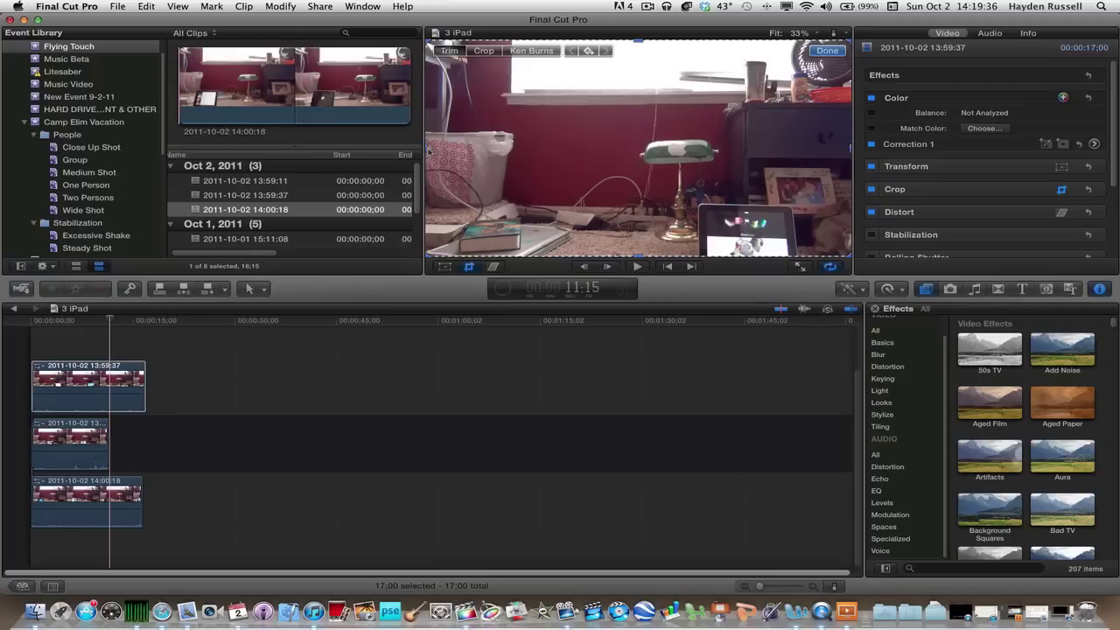
drag(428, 151, 443, 149)
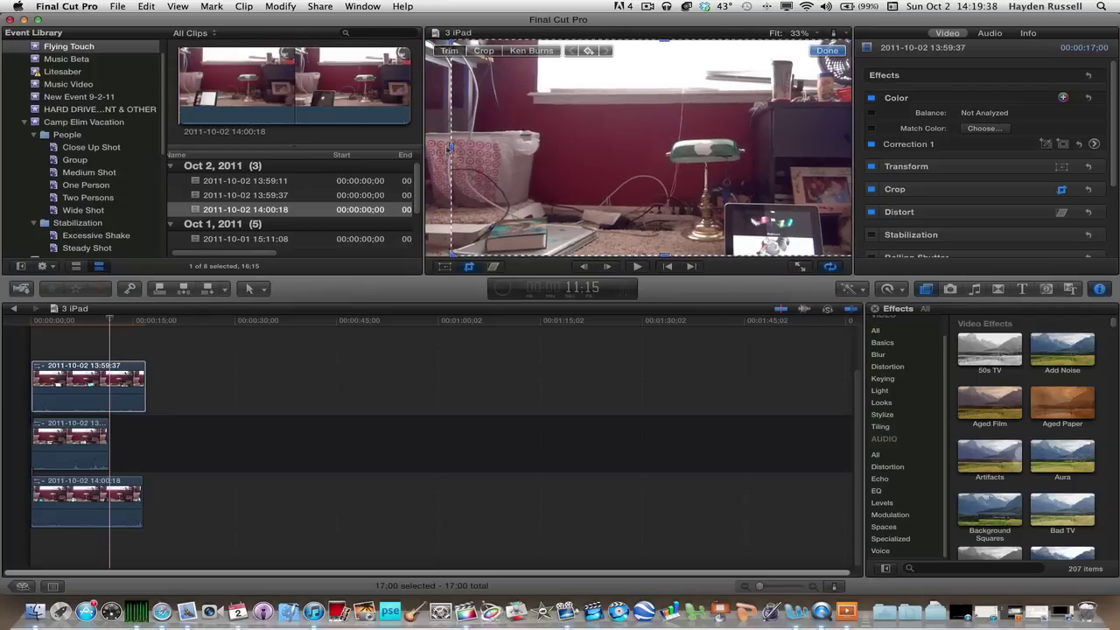
key(super+z)
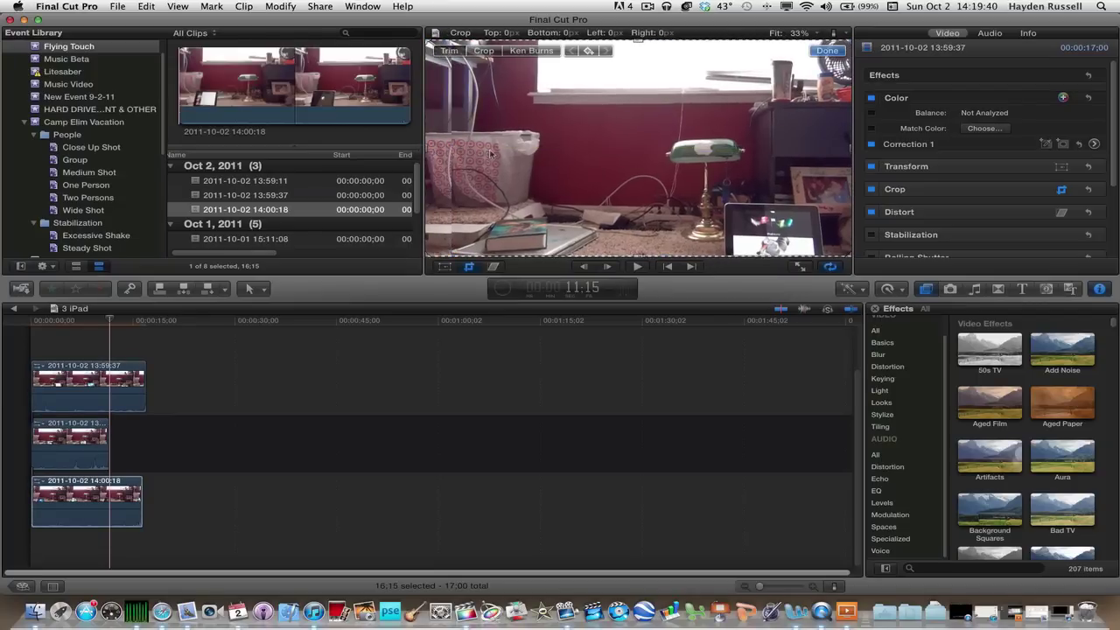
click(146, 365)
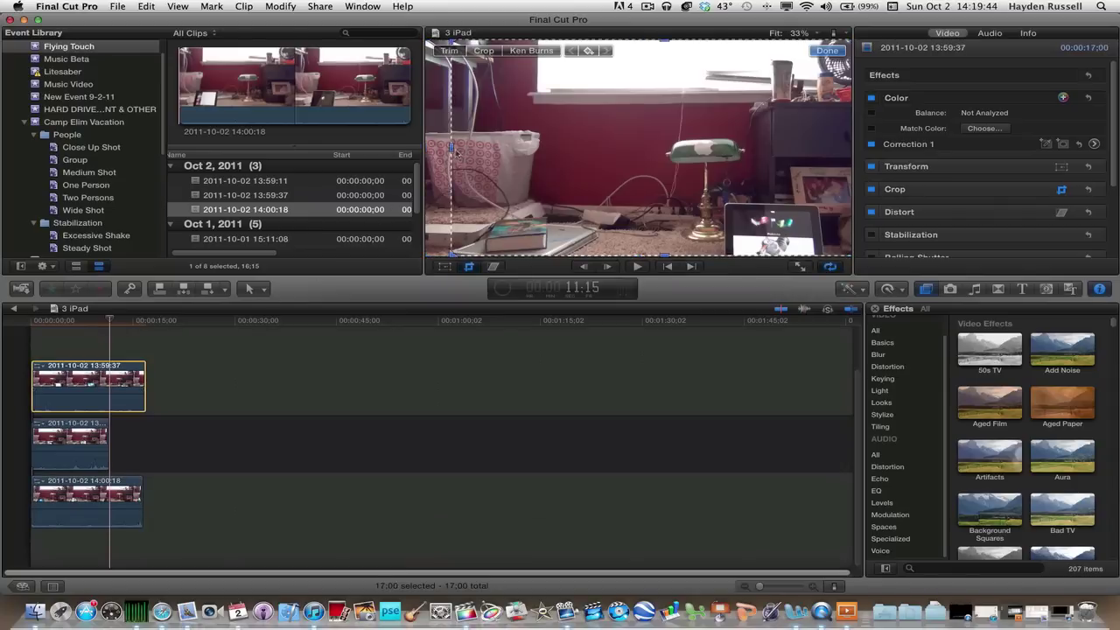
drag(454, 151, 766, 157)
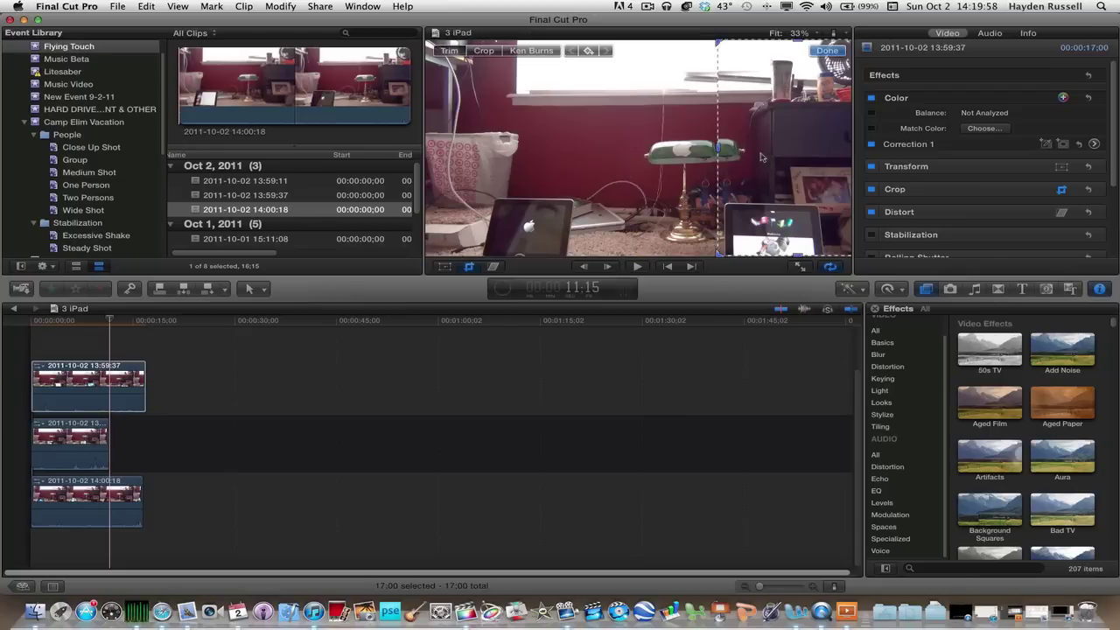
mouse_move(719, 153)
mouse_down()
mouse_move(708, 153)
mouse_move(726, 151)
mouse_up()
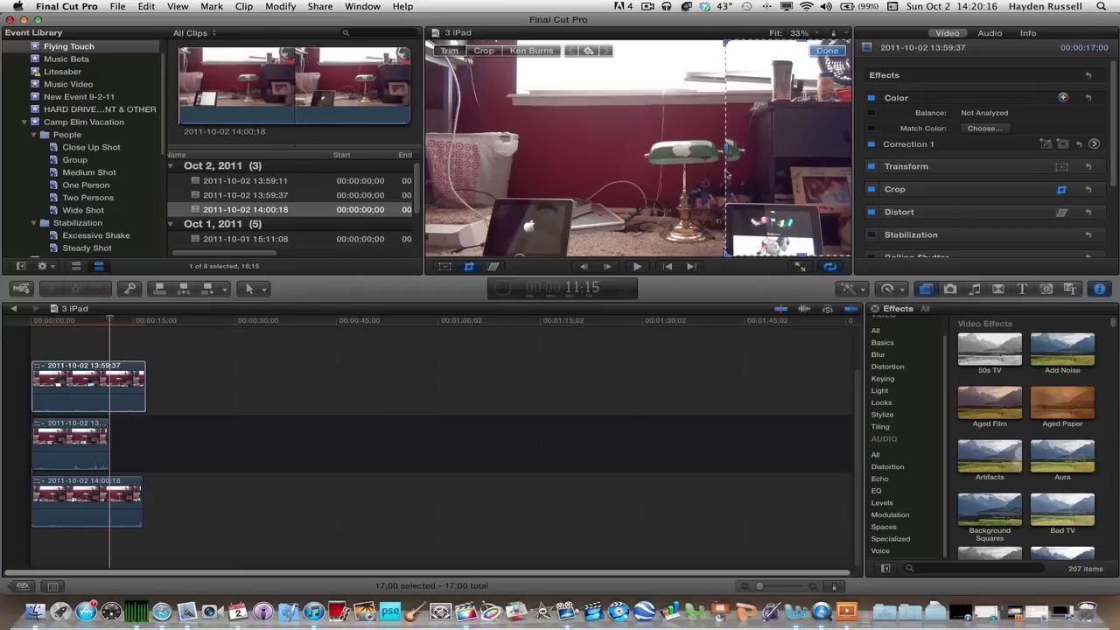
click(754, 143)
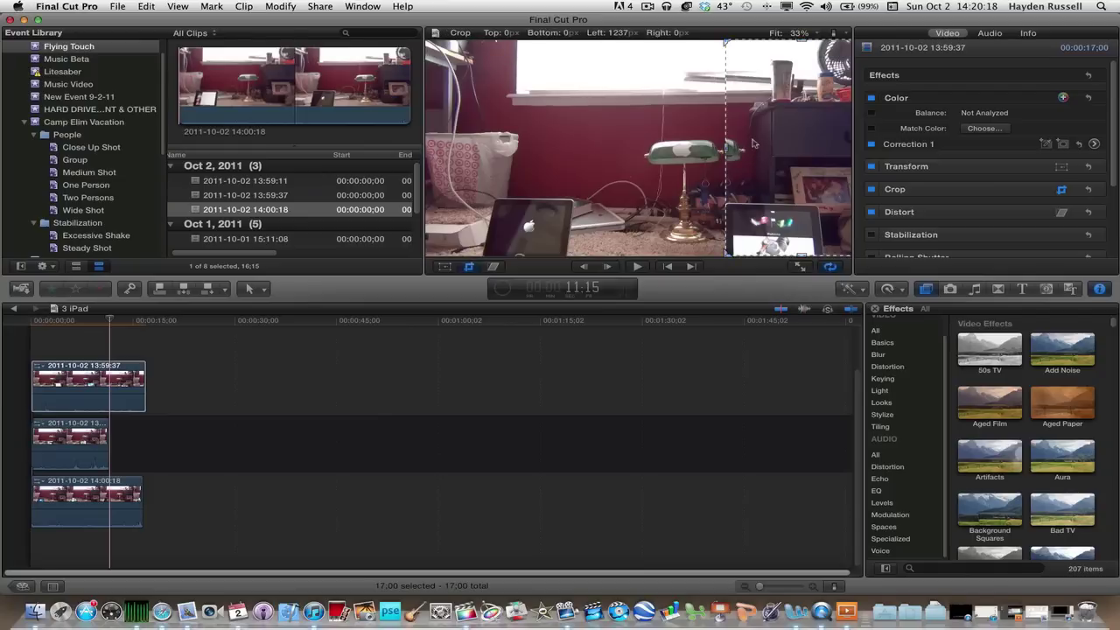
drag(753, 147, 763, 152)
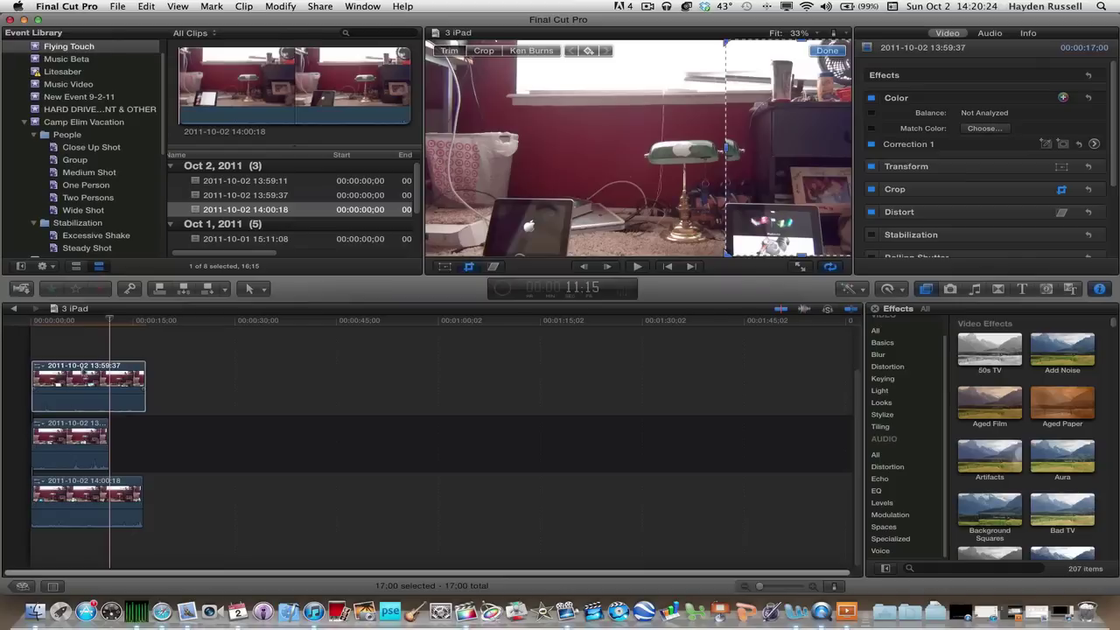
- Crop the left side of the middle clip 13:59:11 up to the gap between the leftmost and middle iPads
drag(117, 323, 99, 324)
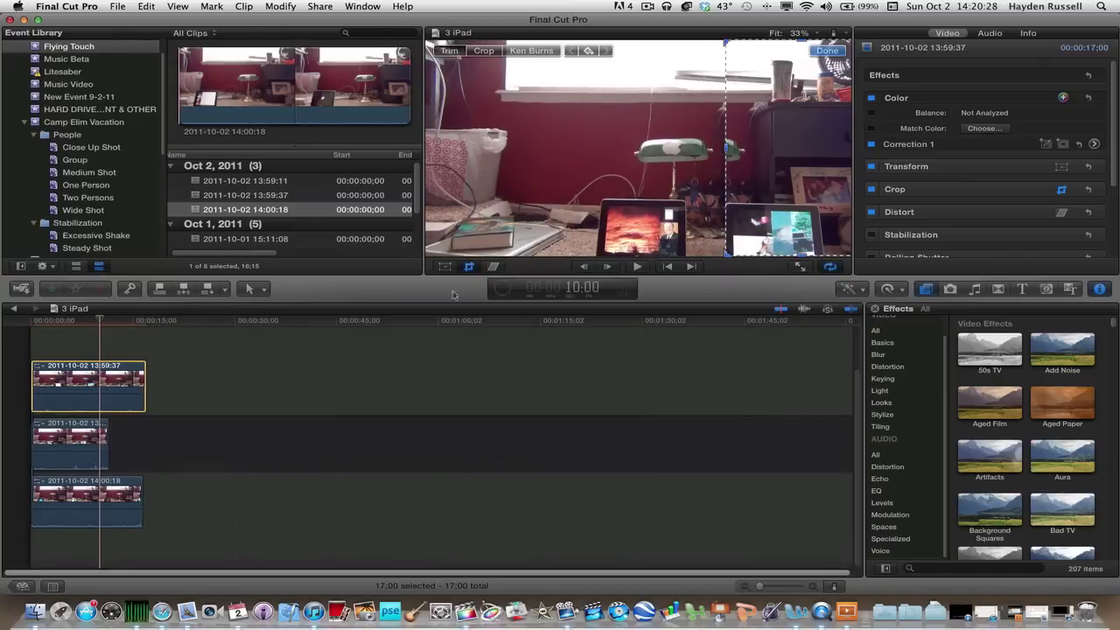
click(71, 433)
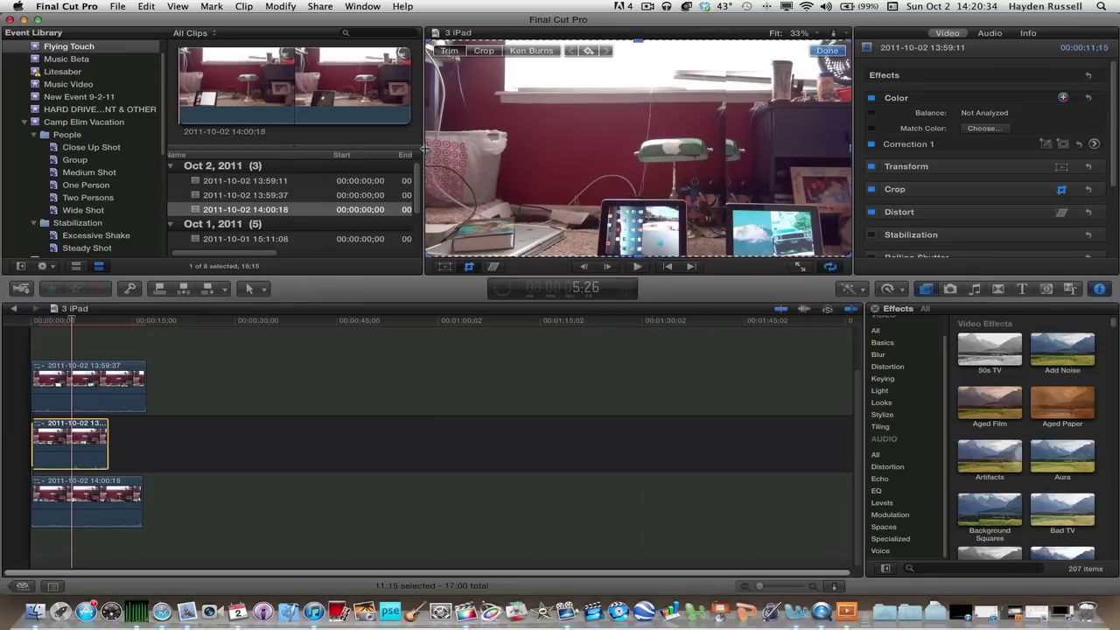
click(438, 149)
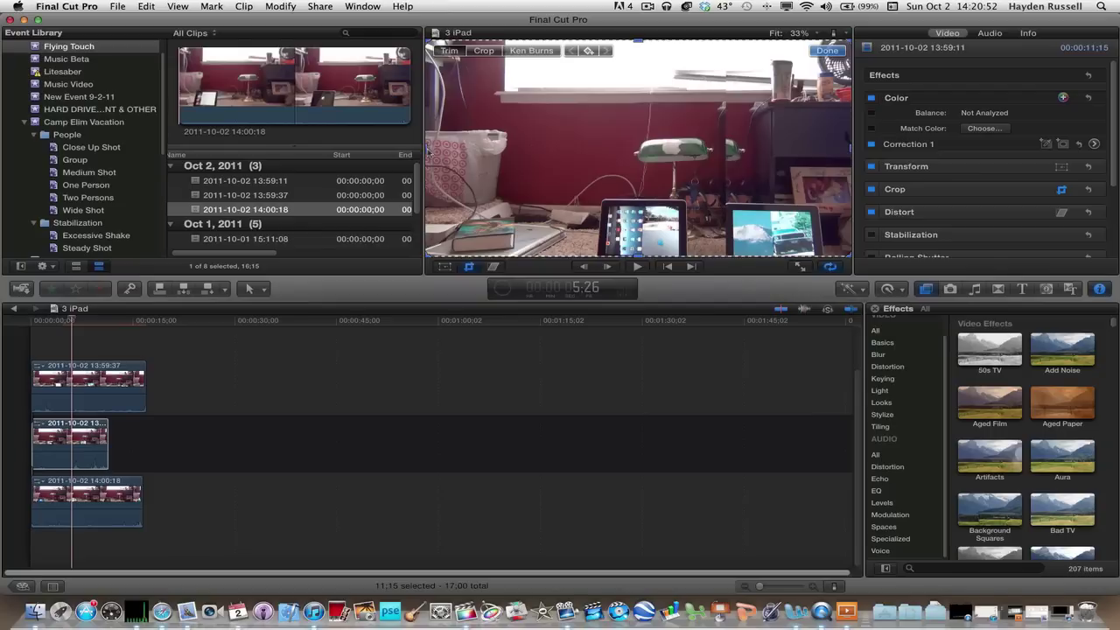
drag(429, 154, 453, 150)
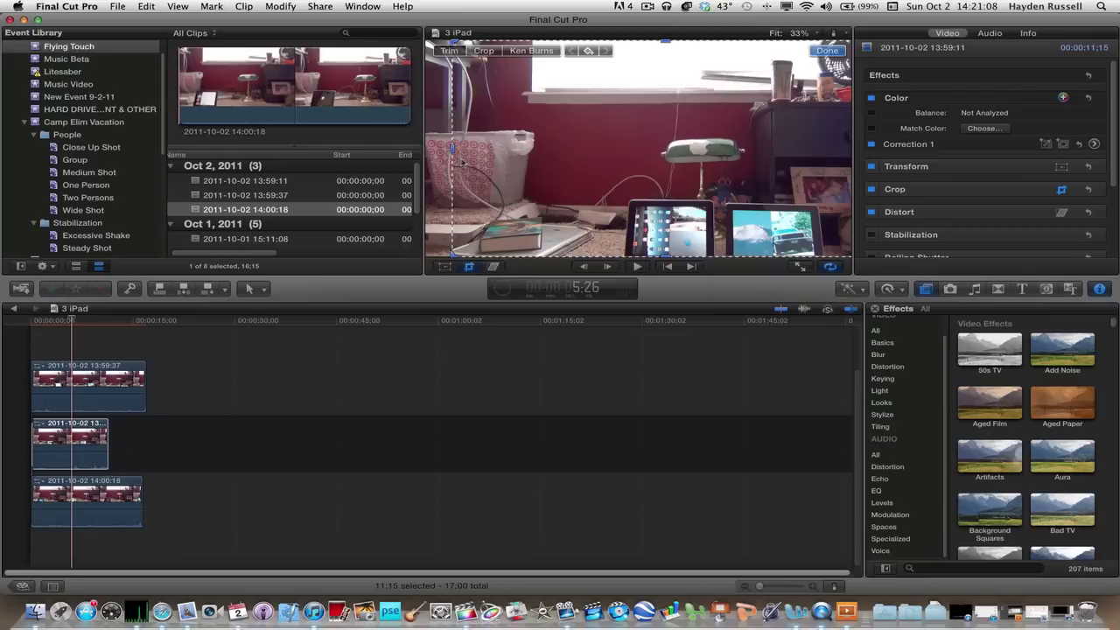
drag(454, 151, 603, 159)
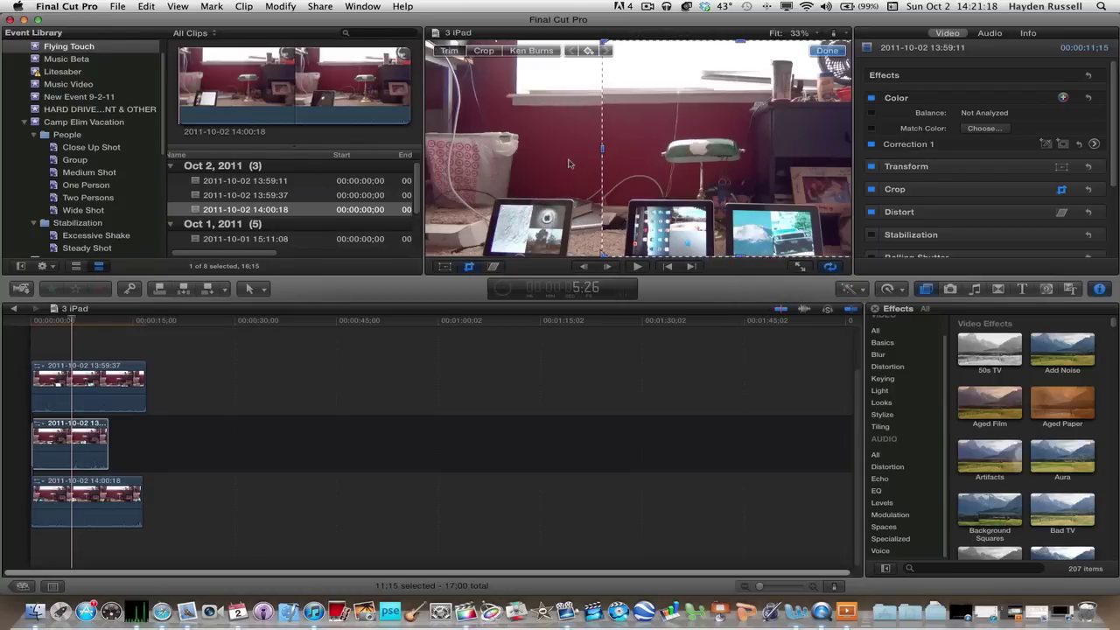
key(super+z)
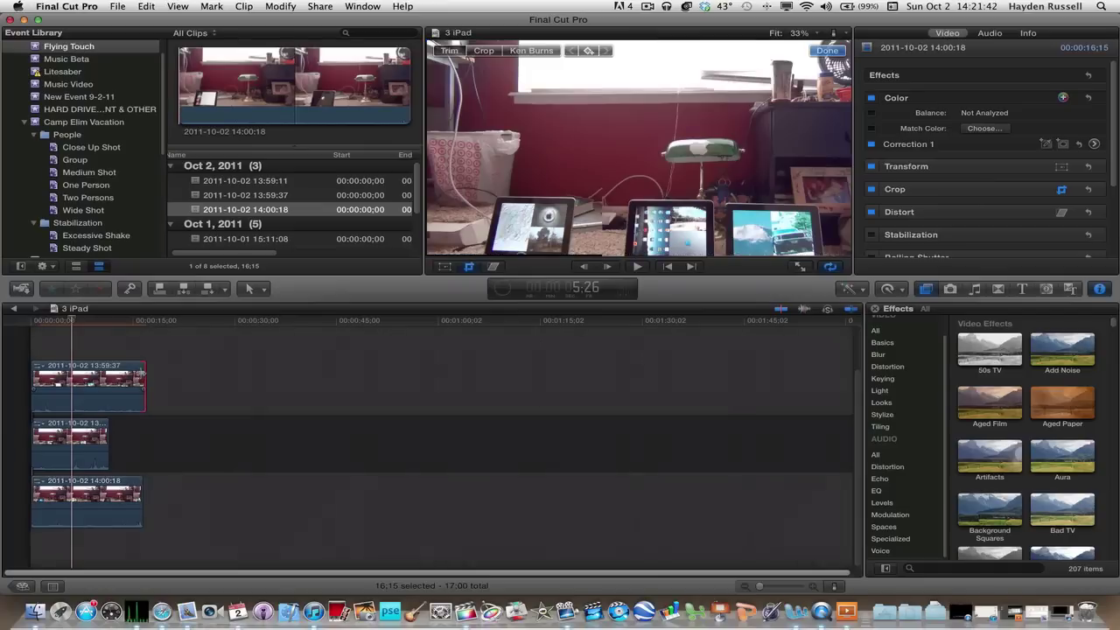
- Shorten the upper clip to 13:07, and try trimming the middle clip's start to 10:10 before restoring its full length
drag(147, 373, 120, 378)
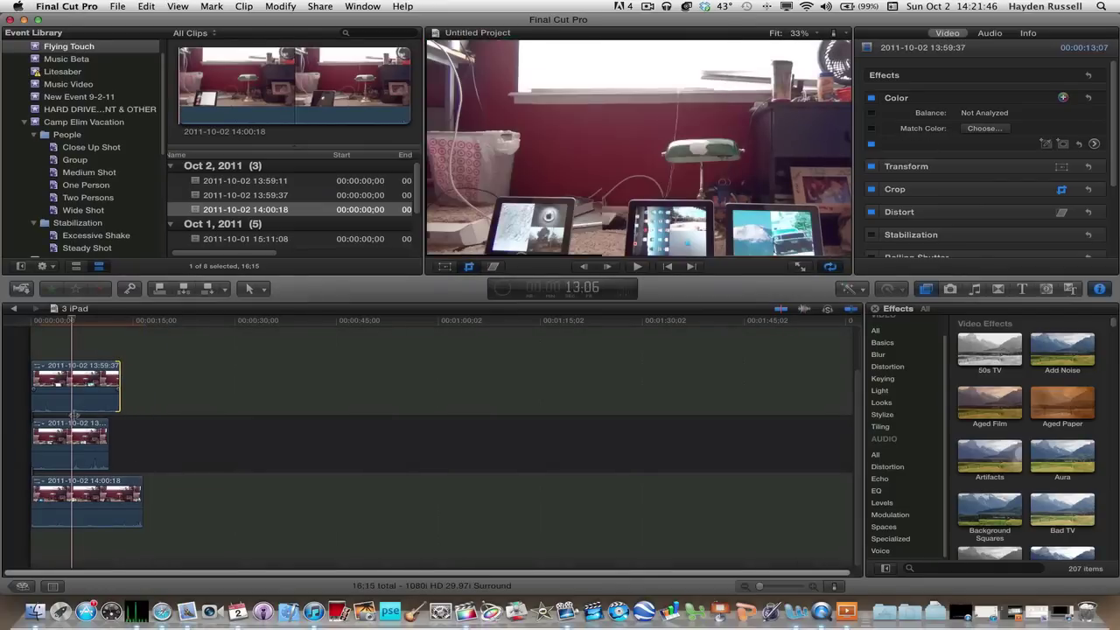
click(39, 438)
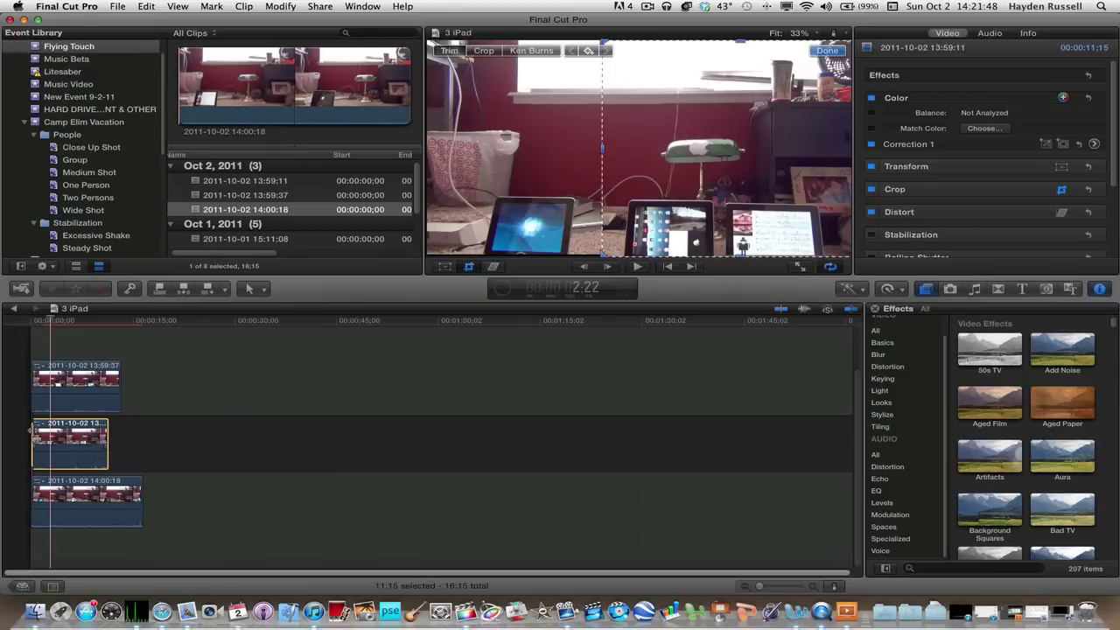
drag(32, 428, 33, 429)
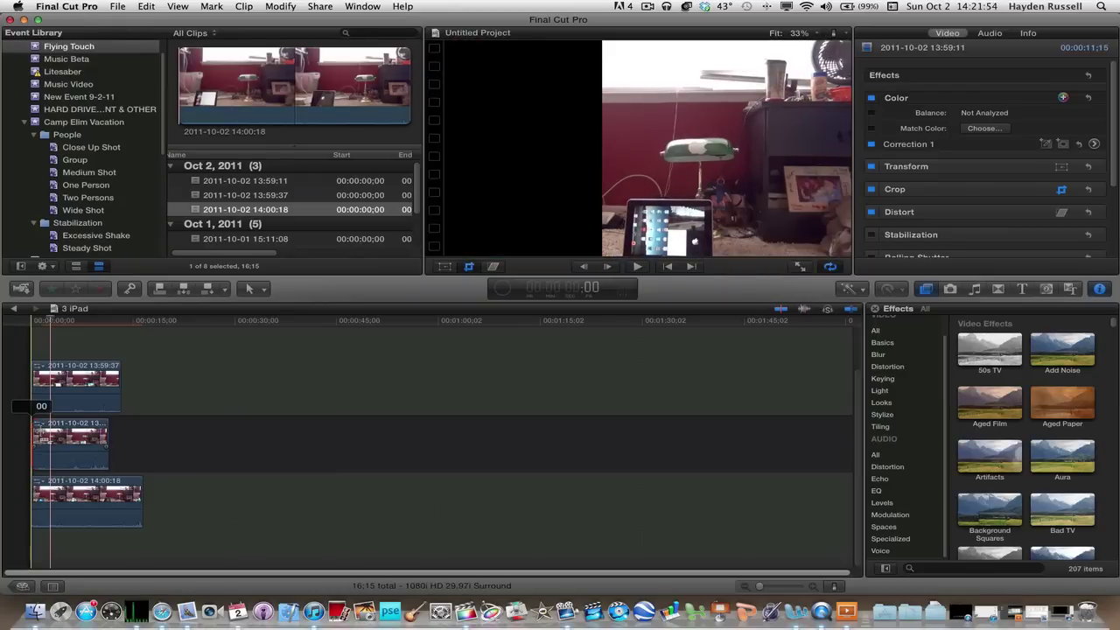
drag(32, 428, 40, 429)
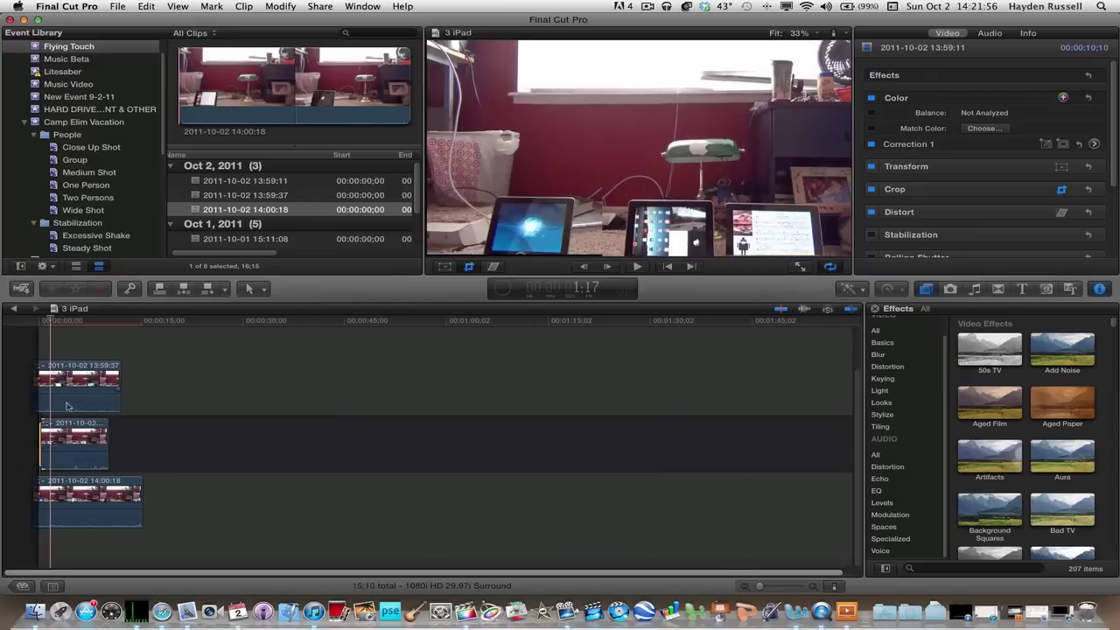
click(62, 439)
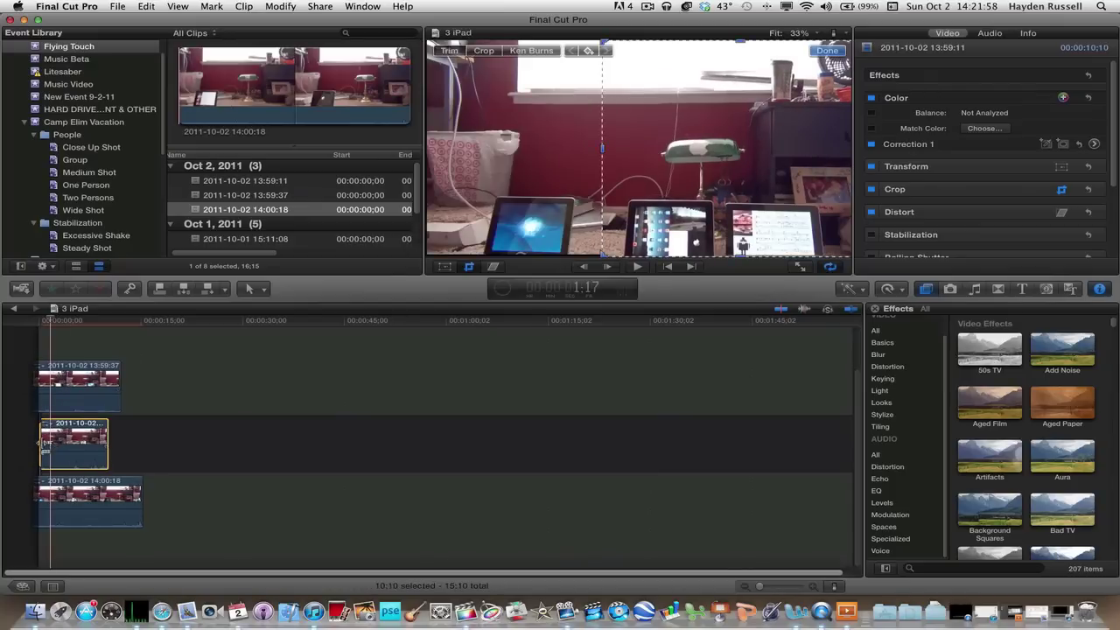
mouse_move(42, 444)
mouse_down()
mouse_move(28, 444)
mouse_move(84, 435)
mouse_move(37, 424)
mouse_move(29, 435)
mouse_up()
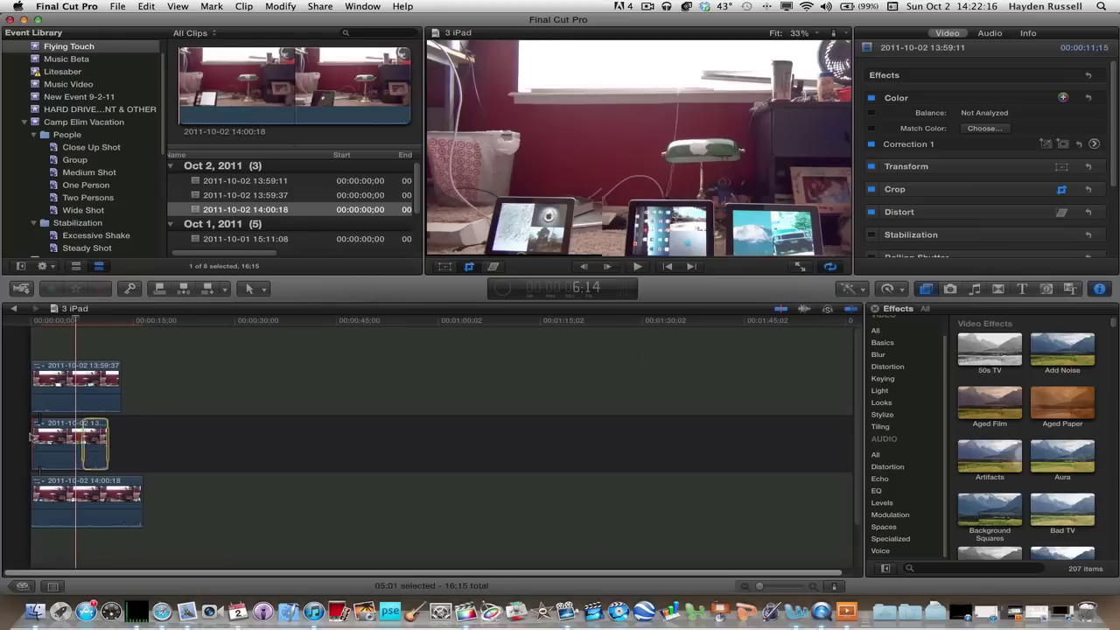
click(172, 413)
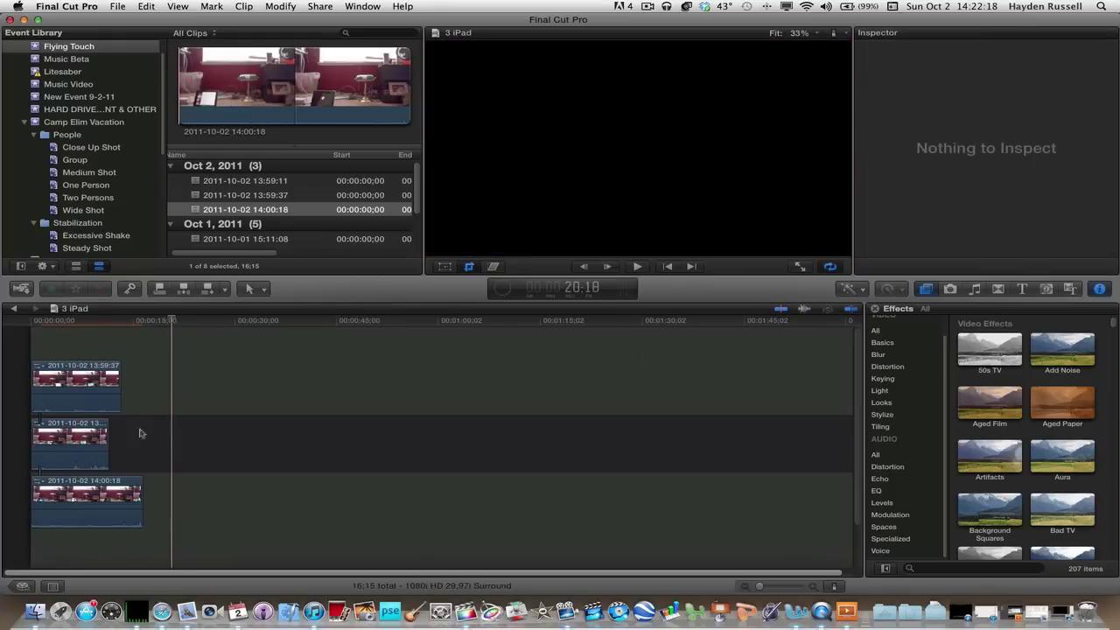
- Trim the ends of the upper and lower clips to match the middle clip's end, making each 11:15 long
click(40, 466)
key(shift+c)
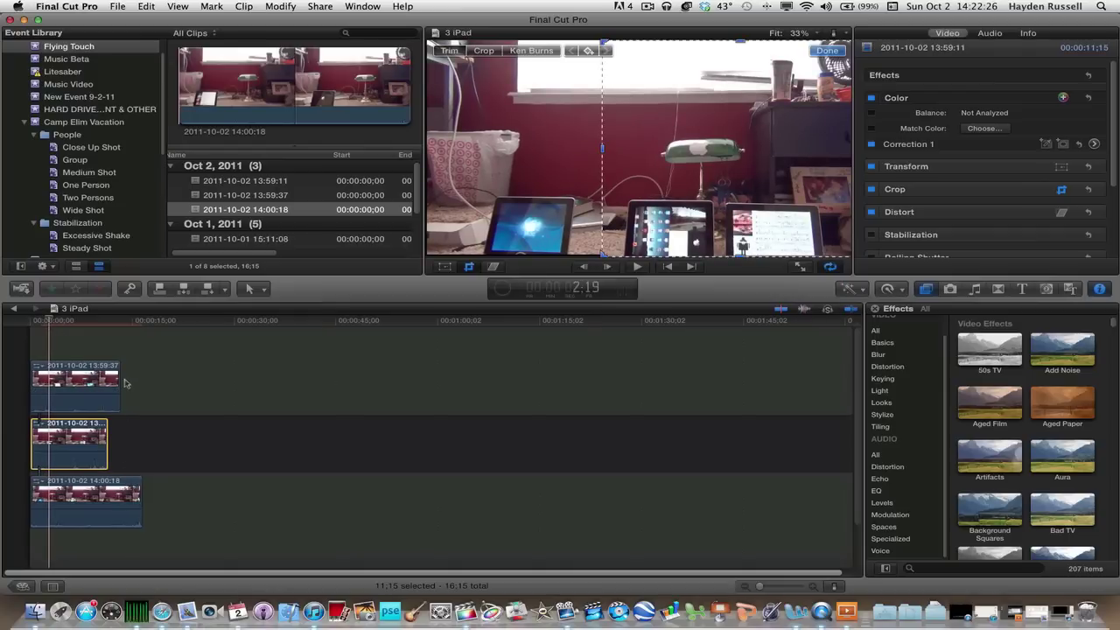
drag(119, 383, 107, 376)
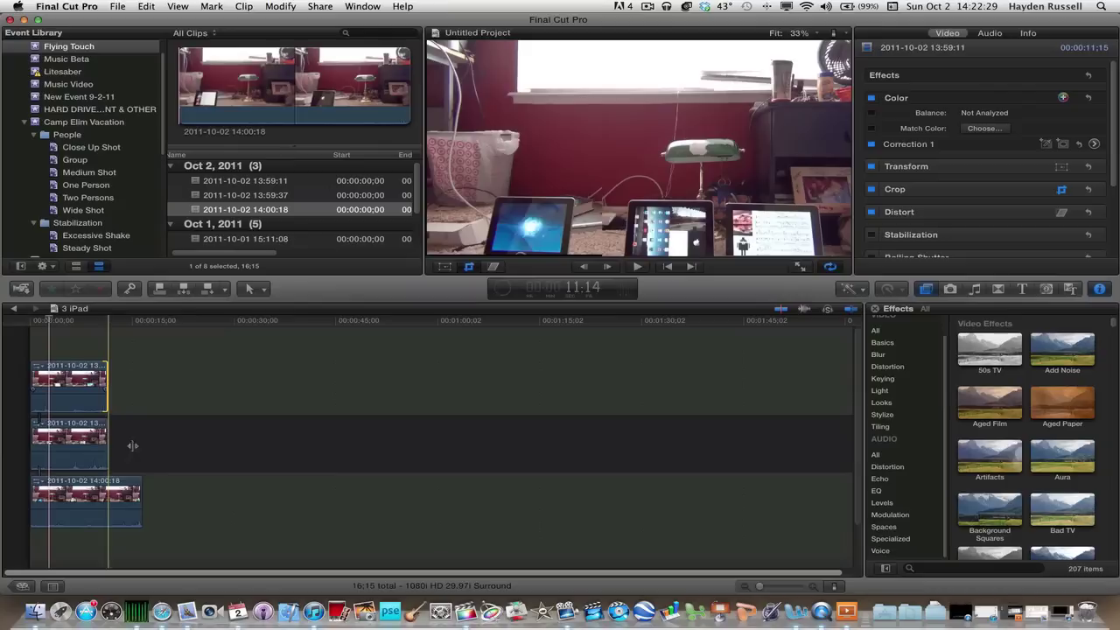
click(142, 496)
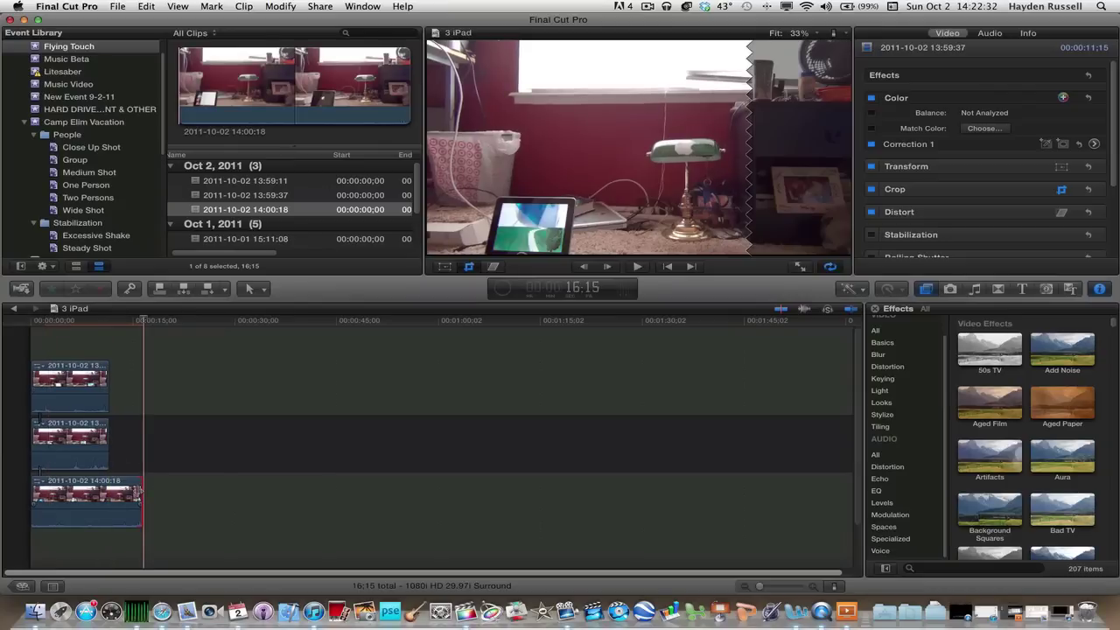
drag(142, 495, 110, 489)
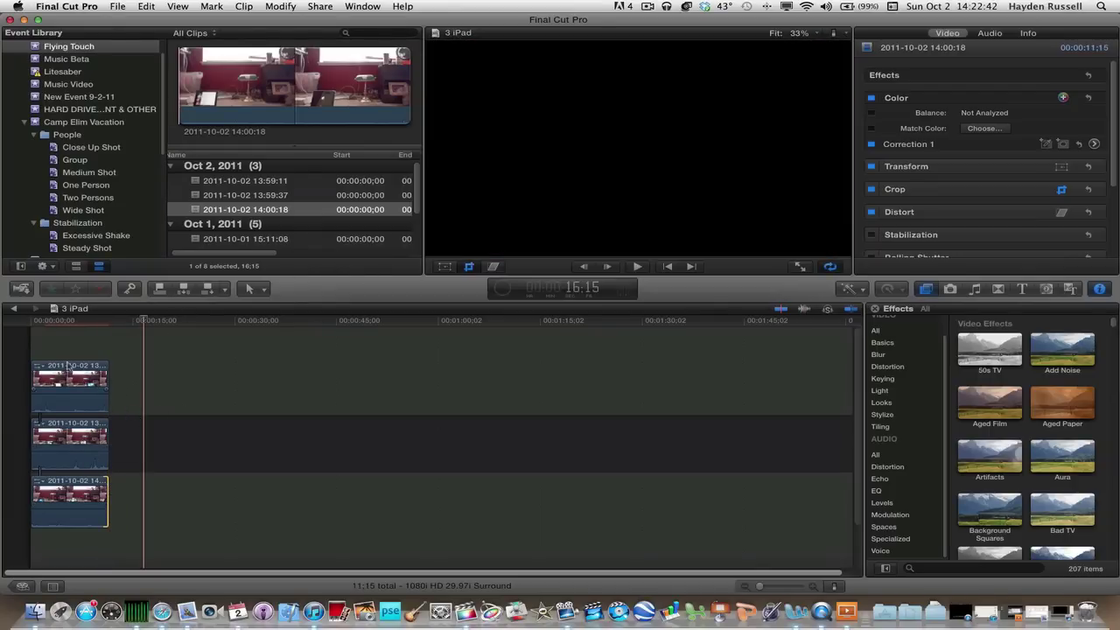
- Play the combined three-iPad composite from the beginning and view it full screen
drag(142, 322, 84, 328)
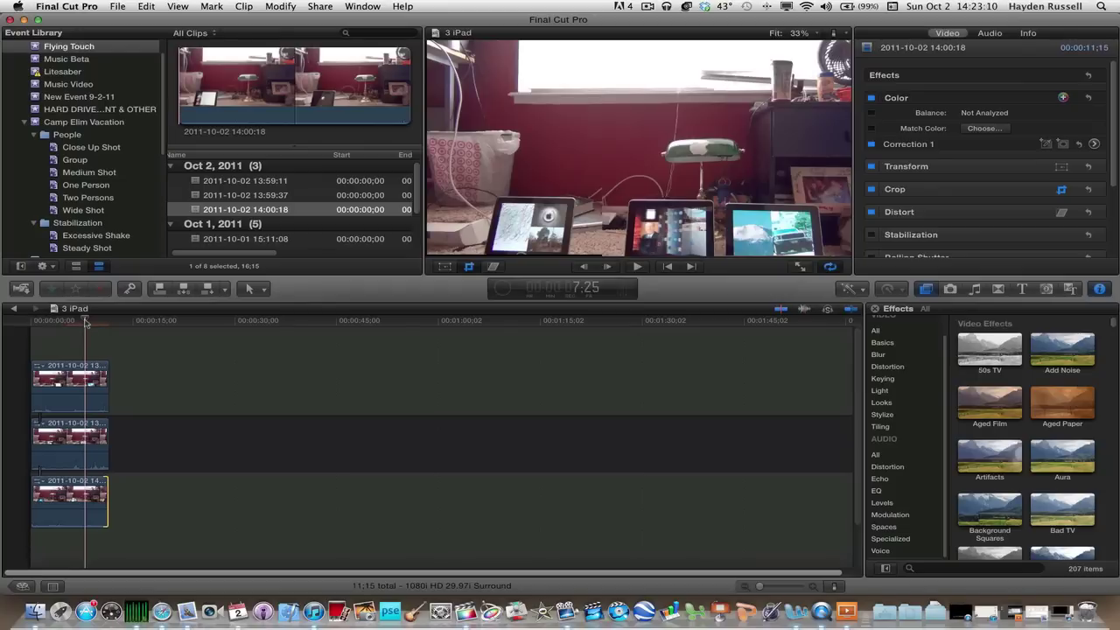
drag(85, 328, 23, 331)
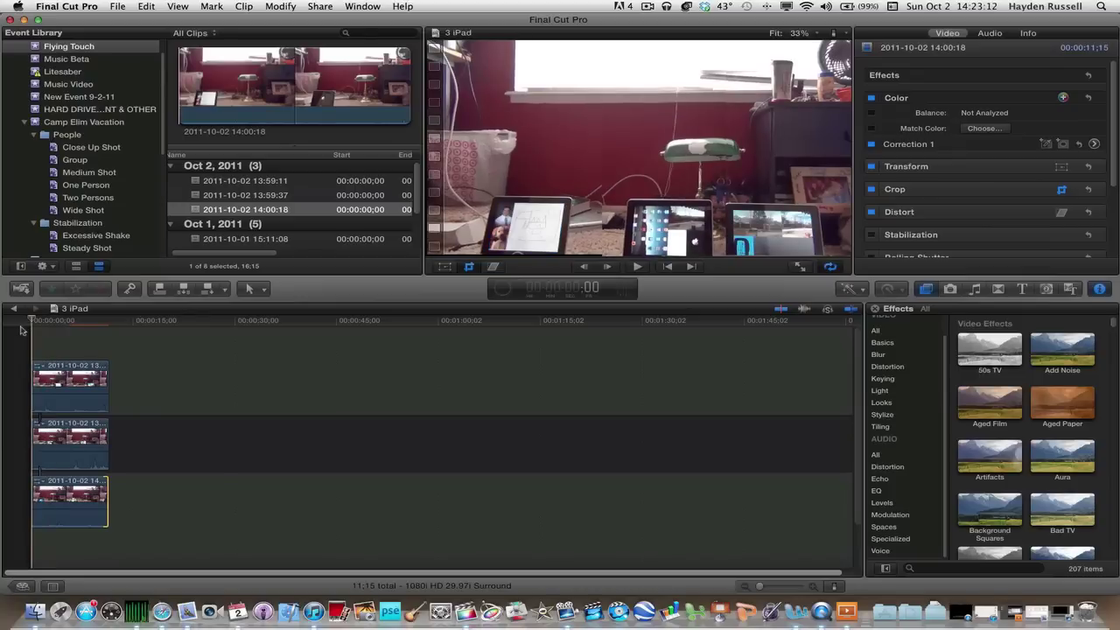
click(639, 267)
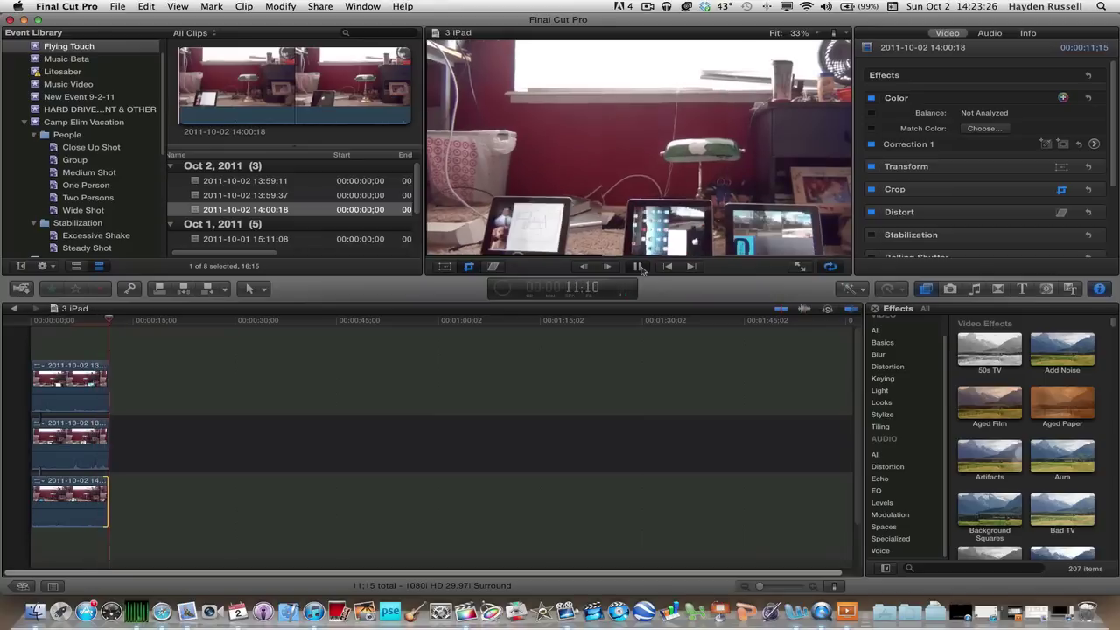
click(638, 267)
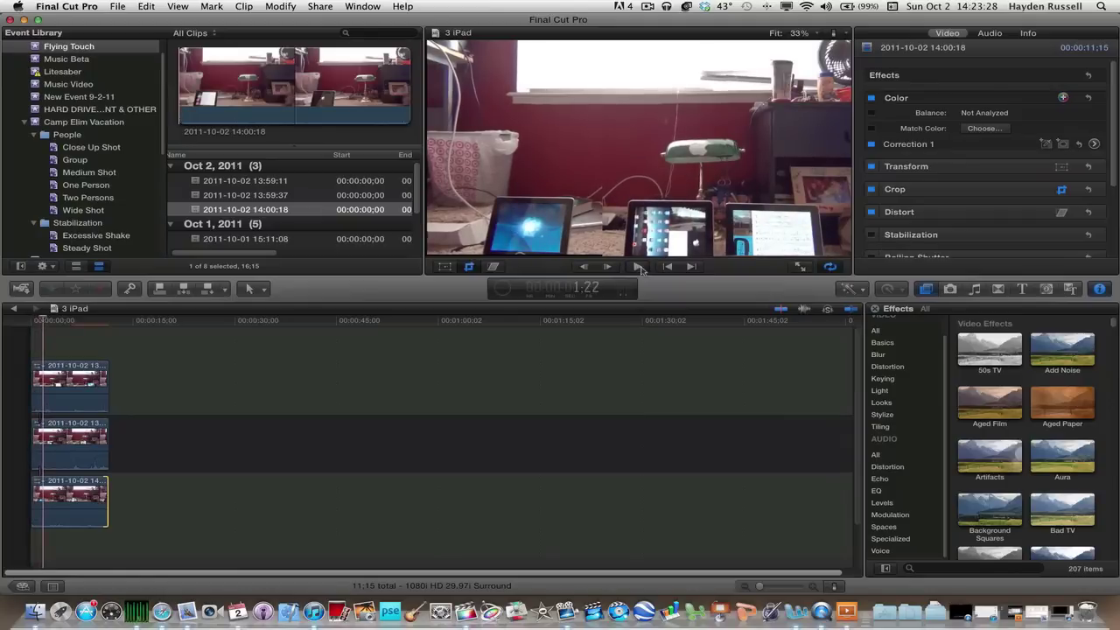
click(800, 267)
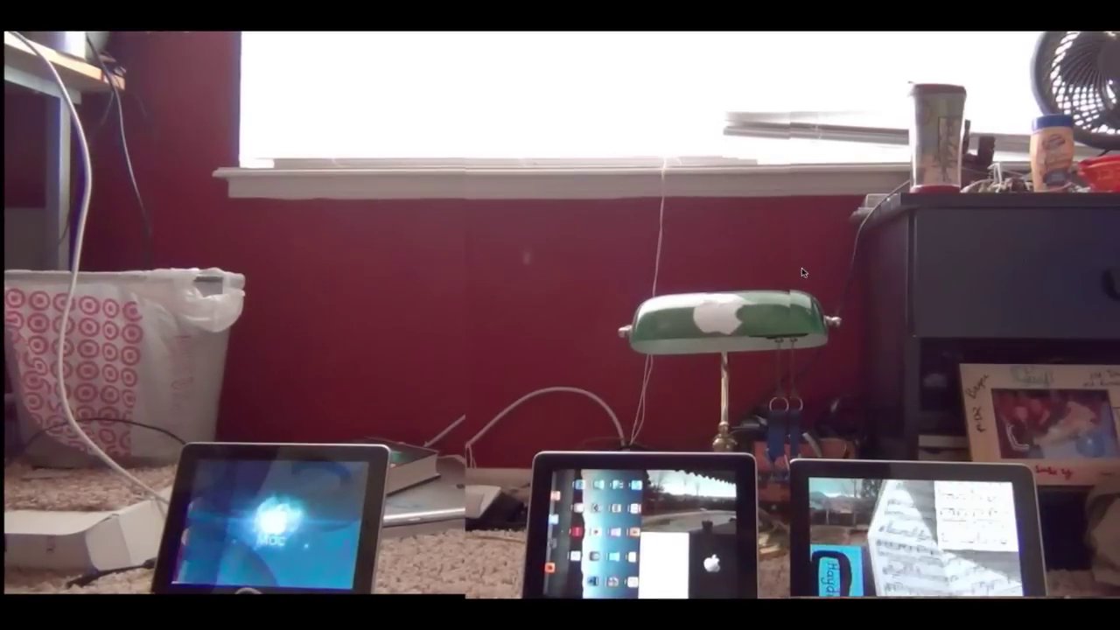
key(Escape)
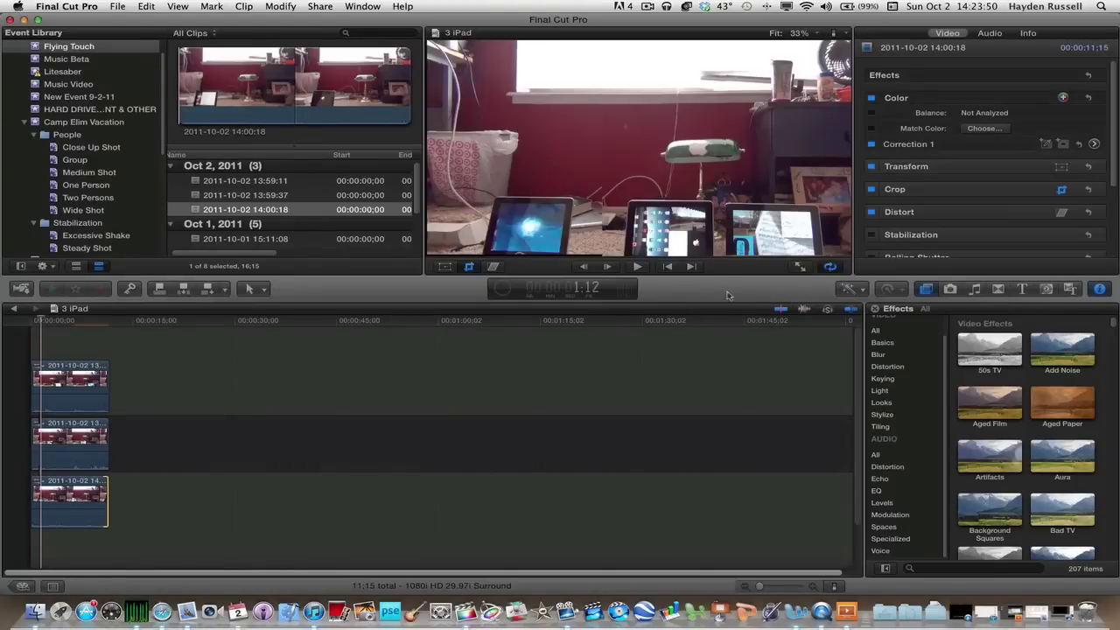